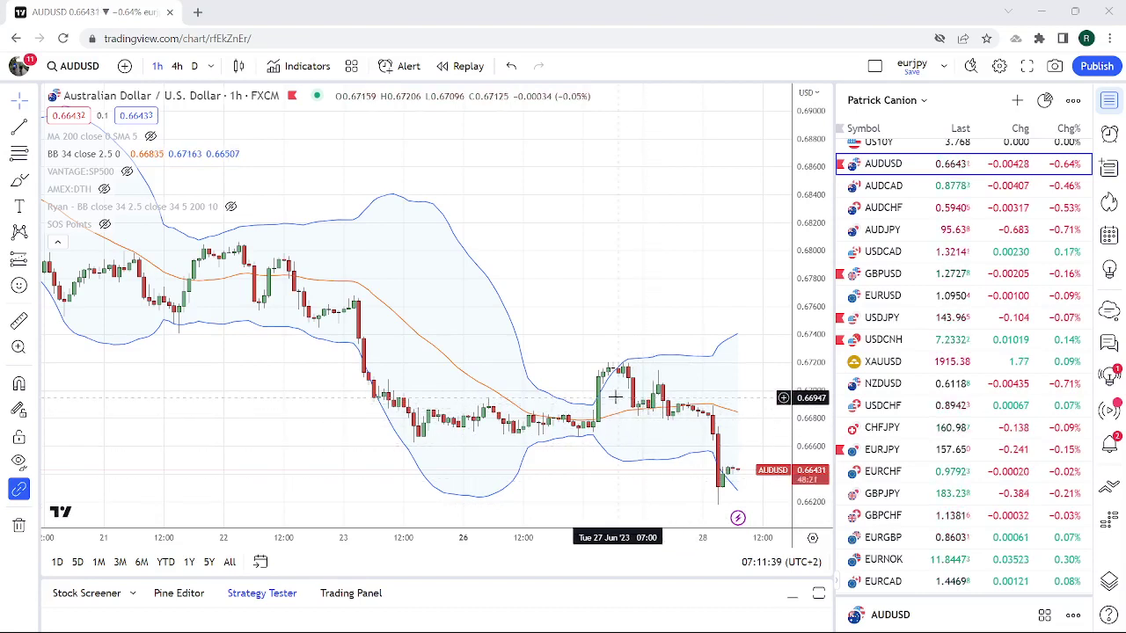
{"action": "scroll", "coordinate": [611, 385], "scroll_direction": "down", "scroll_amount": 2}
{"action": "scroll", "coordinate": [611, 384], "scroll_direction": "up", "scroll_amount": 2}
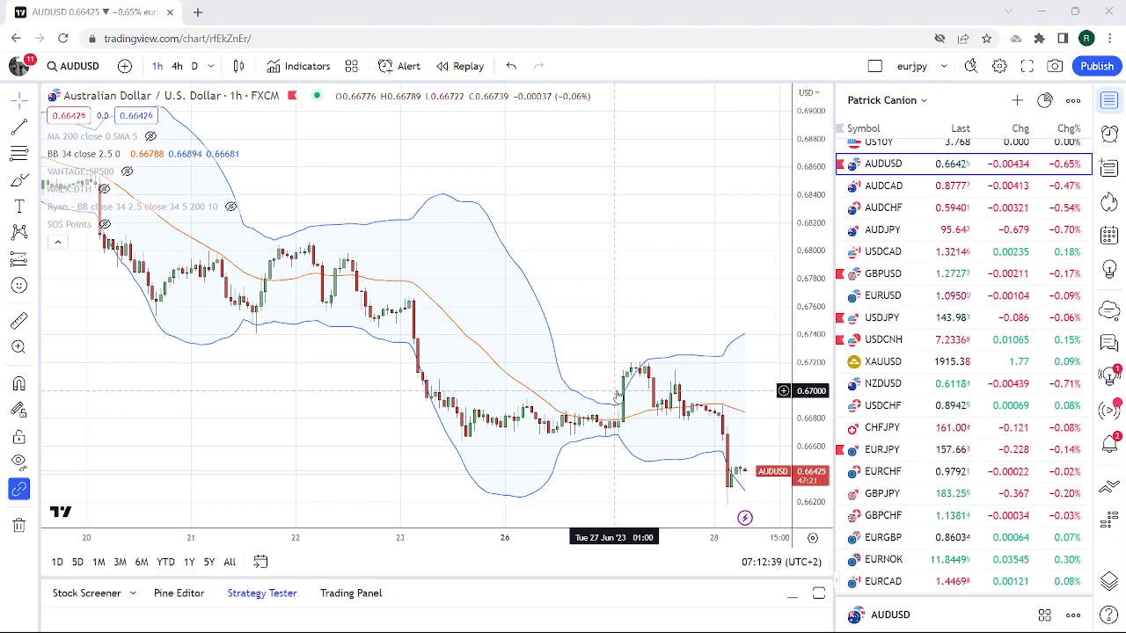
{"action": "scroll", "coordinate": [946, 380], "scroll_direction": "up", "scroll_amount": 3}
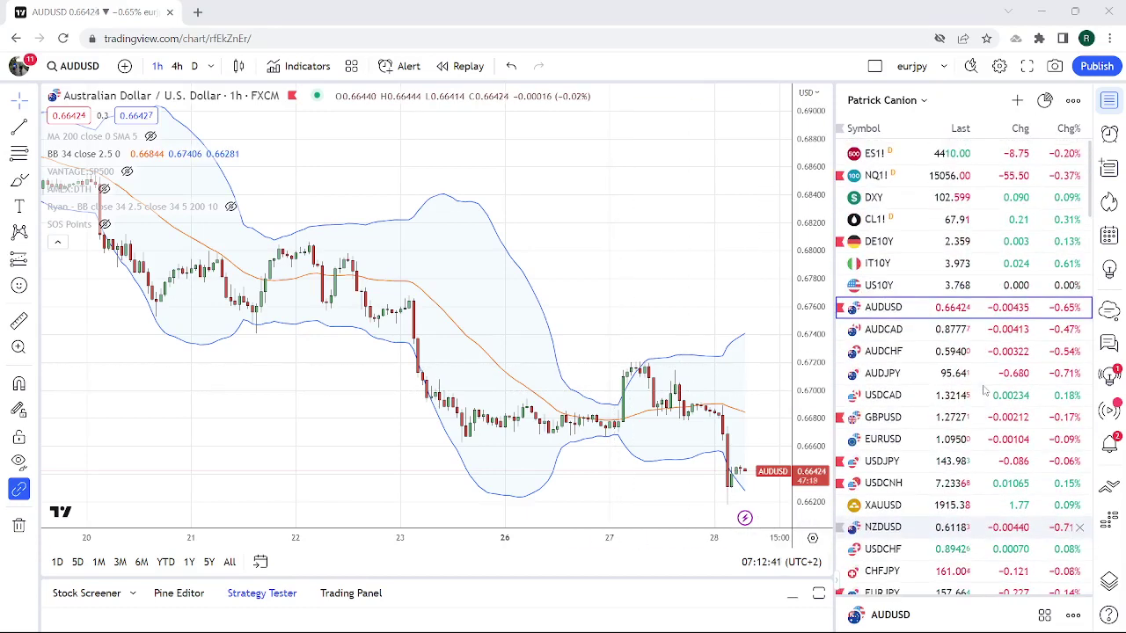
{"action": "scroll", "coordinate": [967, 387], "scroll_direction": "down", "scroll_amount": 3}
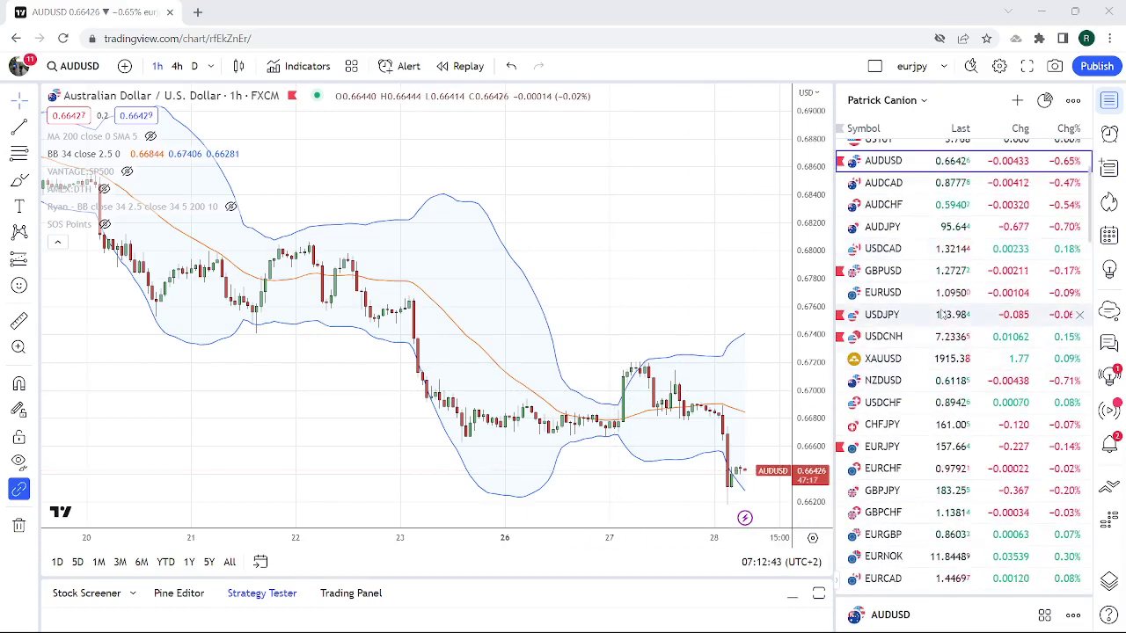
Load GBPUSD from the watchlist and zoom out to see more hourly candles.
{"action": "left_click", "coordinate": [883, 278]}
{"action": "scroll", "coordinate": [623, 280], "scroll_direction": "down", "scroll_amount": 5}
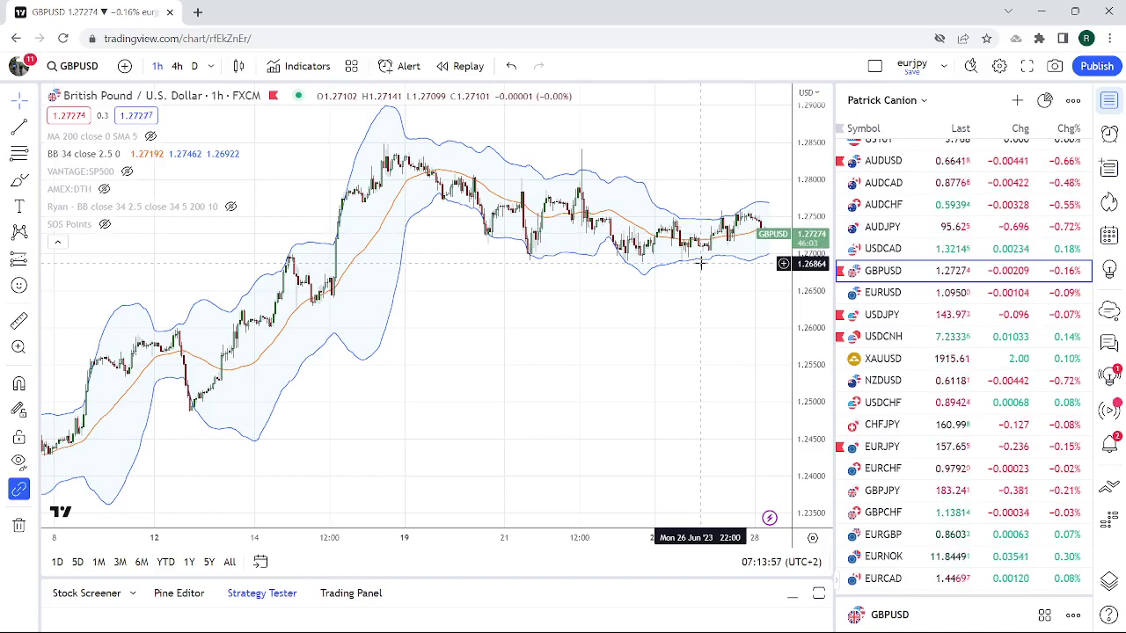
Load gold (XAUUSD) on the chart and adjust the zoom to review its hourly price action.
{"action": "left_click", "coordinate": [906, 359]}
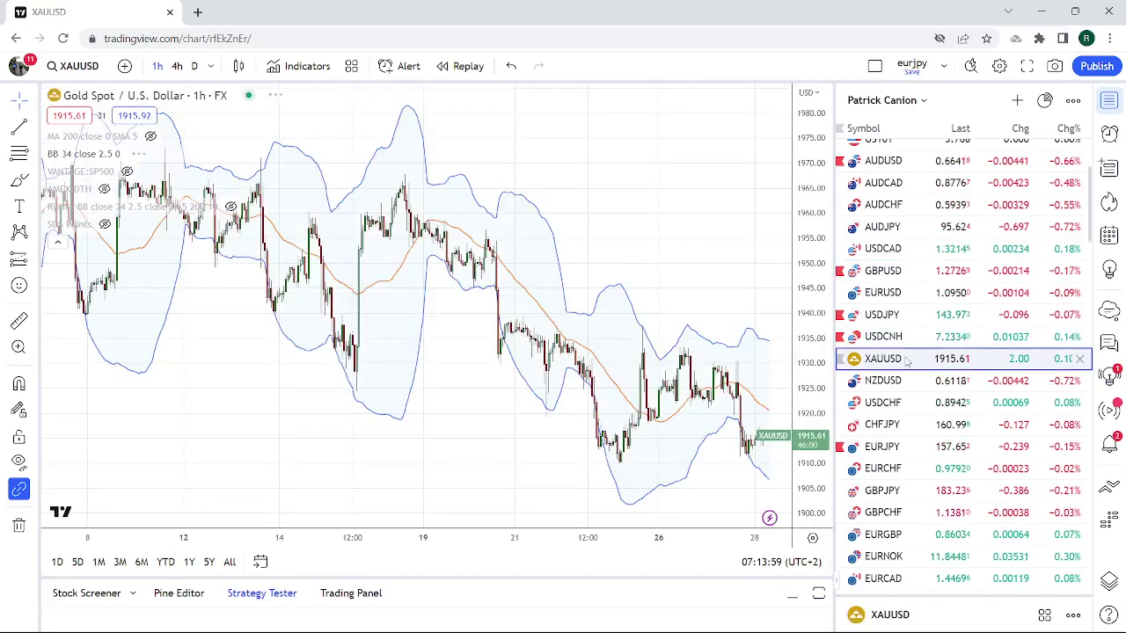
{"action": "scroll", "coordinate": [442, 332], "scroll_direction": "up", "scroll_amount": 4}
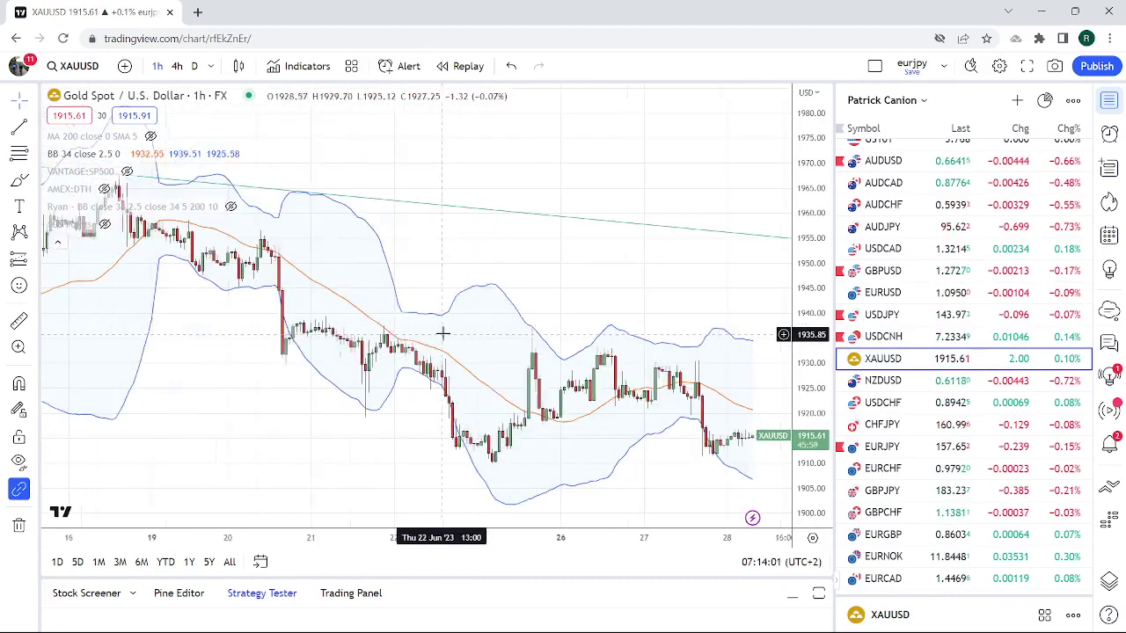
{"action": "scroll", "coordinate": [442, 333], "scroll_direction": "down", "scroll_amount": 1}
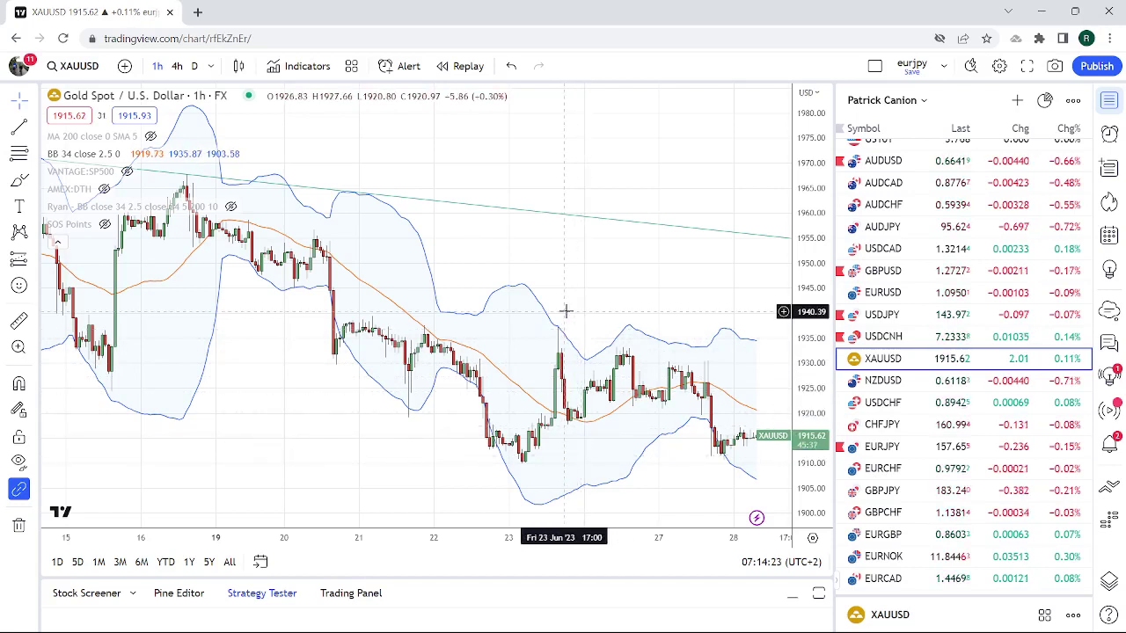
{"action": "scroll", "coordinate": [567, 311], "scroll_direction": "down", "scroll_amount": 1}
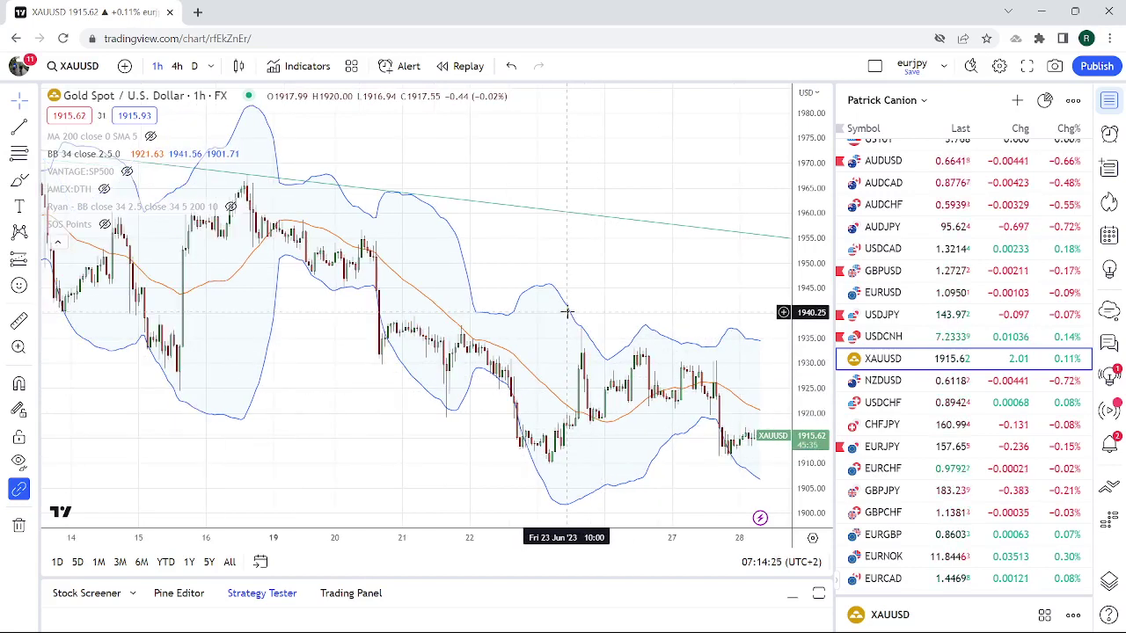
{"action": "scroll", "coordinate": [567, 312], "scroll_direction": "down", "scroll_amount": 1}
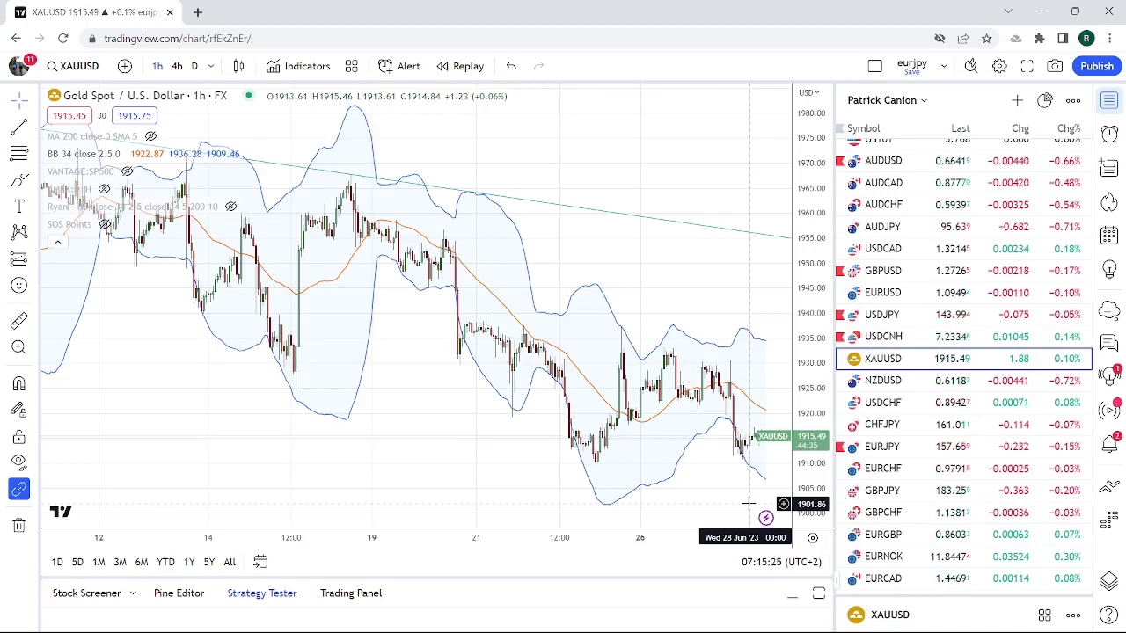
{"action": "scroll", "coordinate": [935, 260], "scroll_direction": "up", "scroll_amount": 3}
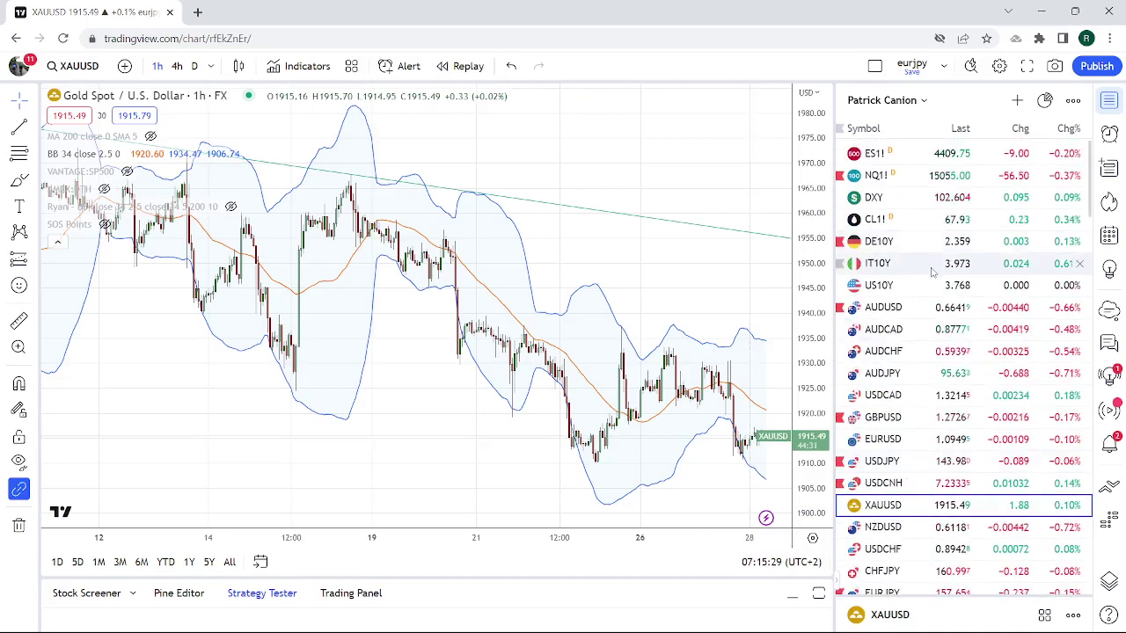
{"action": "scroll", "coordinate": [932, 283], "scroll_direction": "down", "scroll_amount": 10}
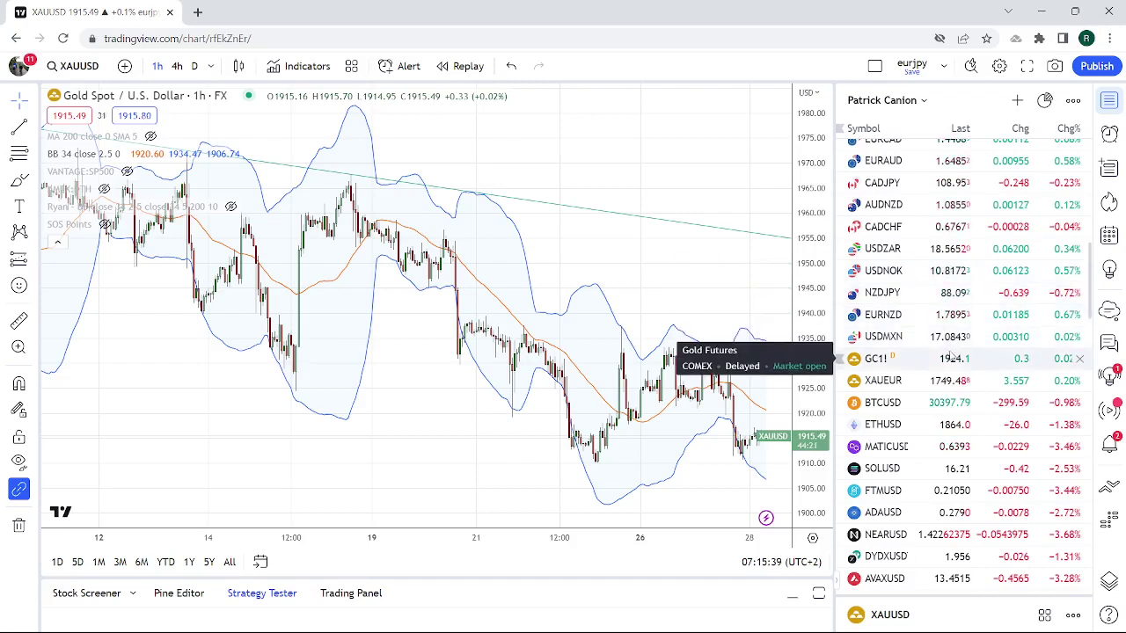
Load USDZAR from the watchlist and zoom out to review its hourly candles.
{"action": "left_click", "coordinate": [946, 249]}
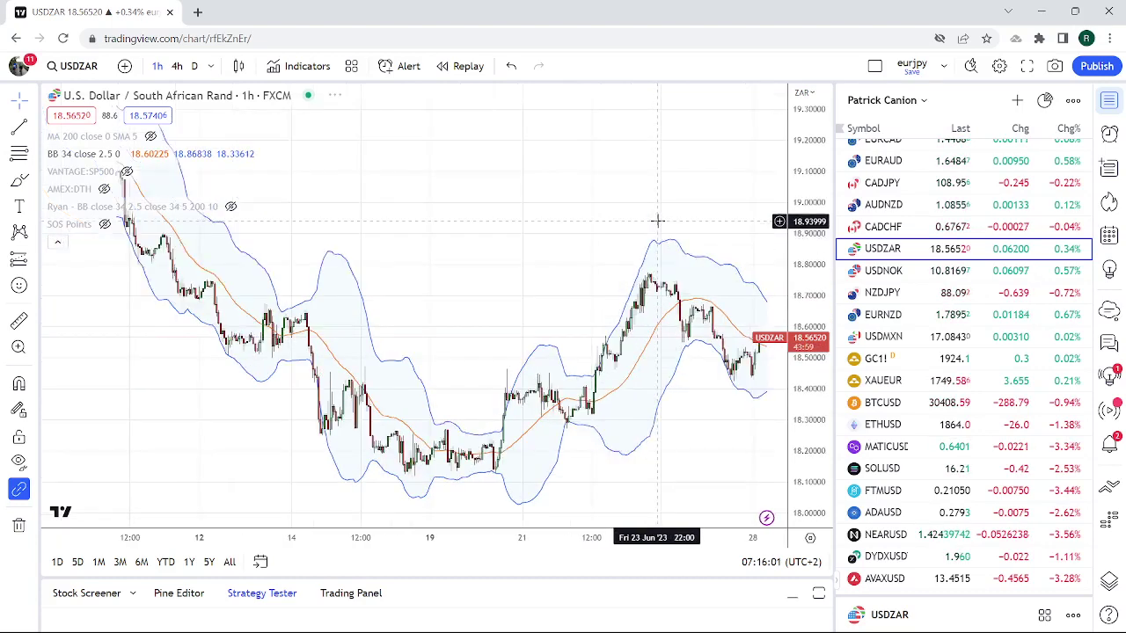
{"action": "scroll", "coordinate": [658, 220], "scroll_direction": "down", "scroll_amount": 2}
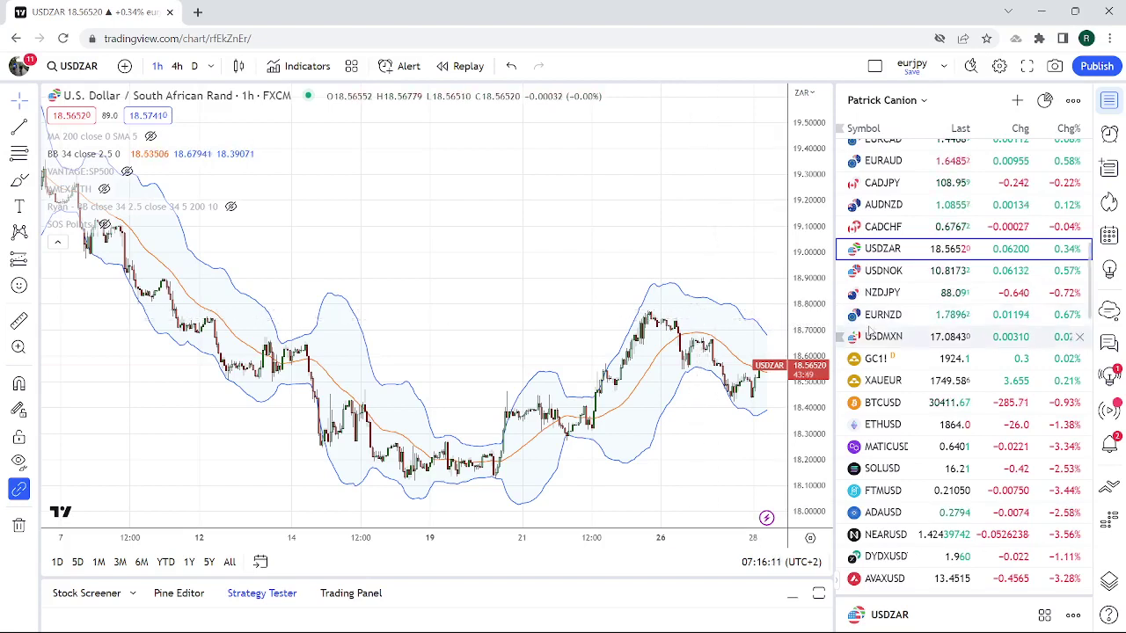
{"action": "scroll", "coordinate": [917, 338], "scroll_direction": "up", "scroll_amount": 3}
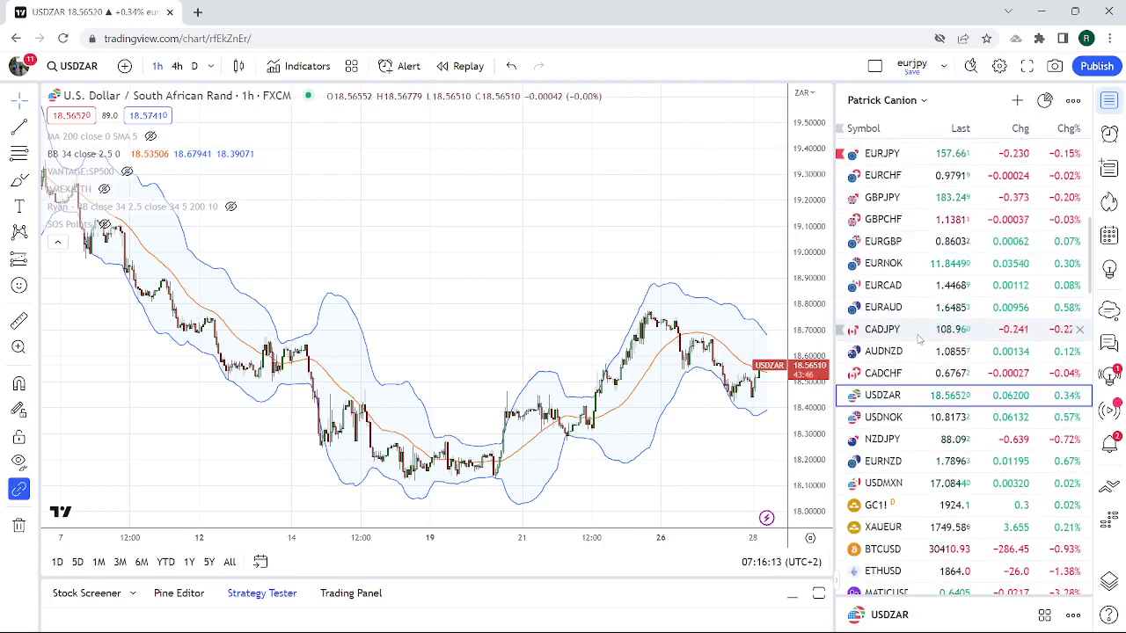
Draw an extended trend line on GBPJPY from the 21 June low through the later rising lows.
{"action": "left_click", "coordinate": [895, 202]}
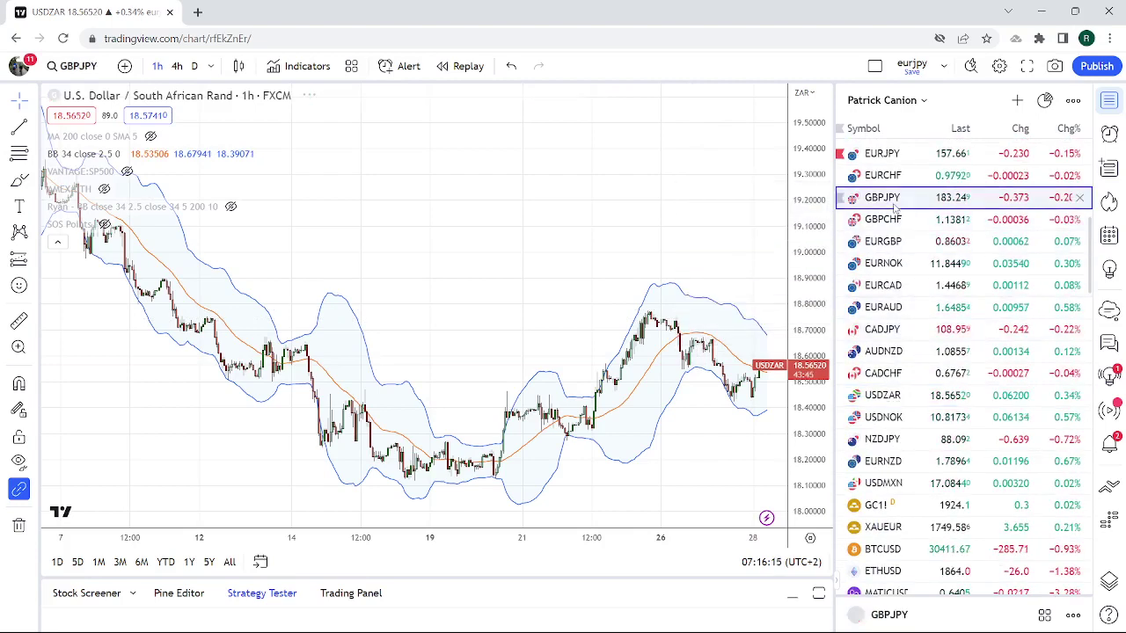
{"action": "scroll", "coordinate": [557, 359], "scroll_direction": "up", "scroll_amount": 5}
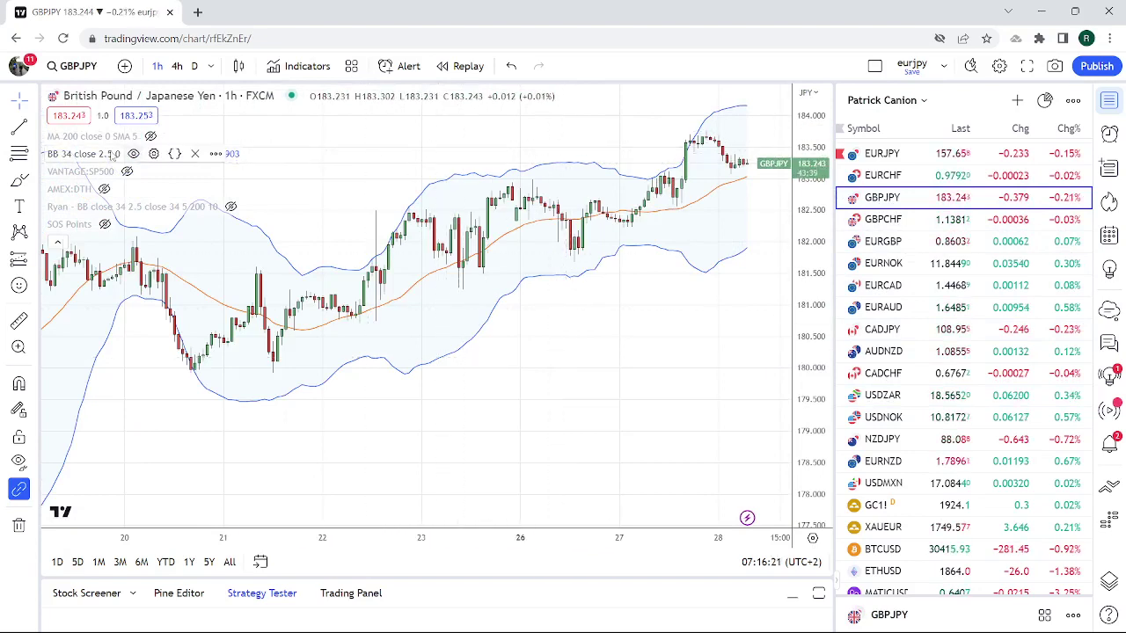
{"action": "left_click", "coordinate": [34, 128]}
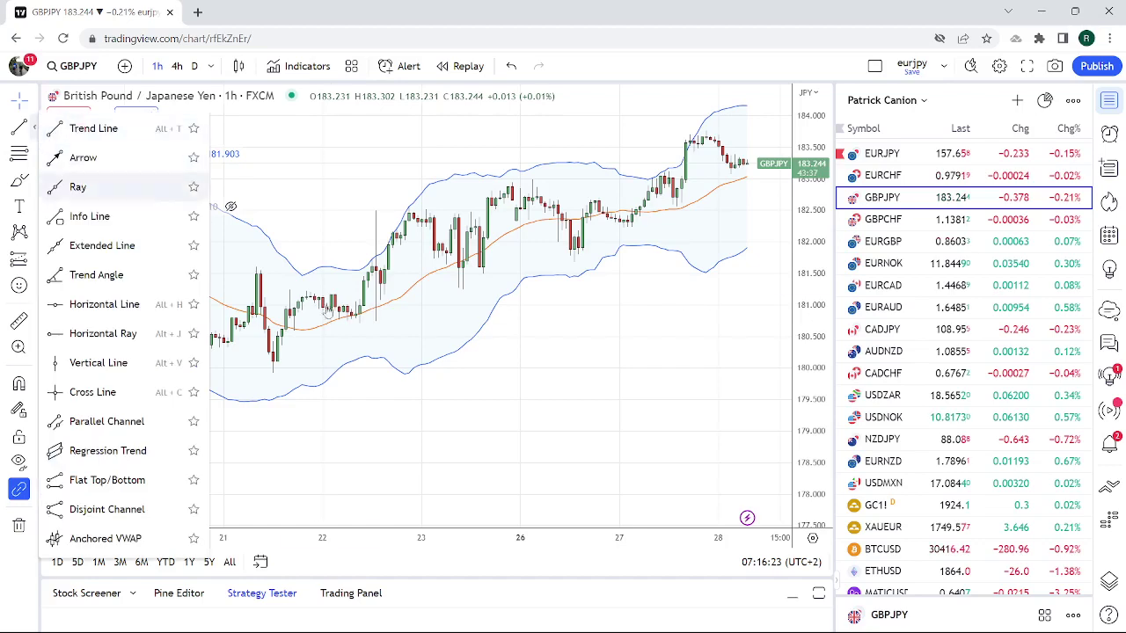
{"action": "left_click", "coordinate": [167, 247]}
{"action": "left_click", "coordinate": [281, 375]}
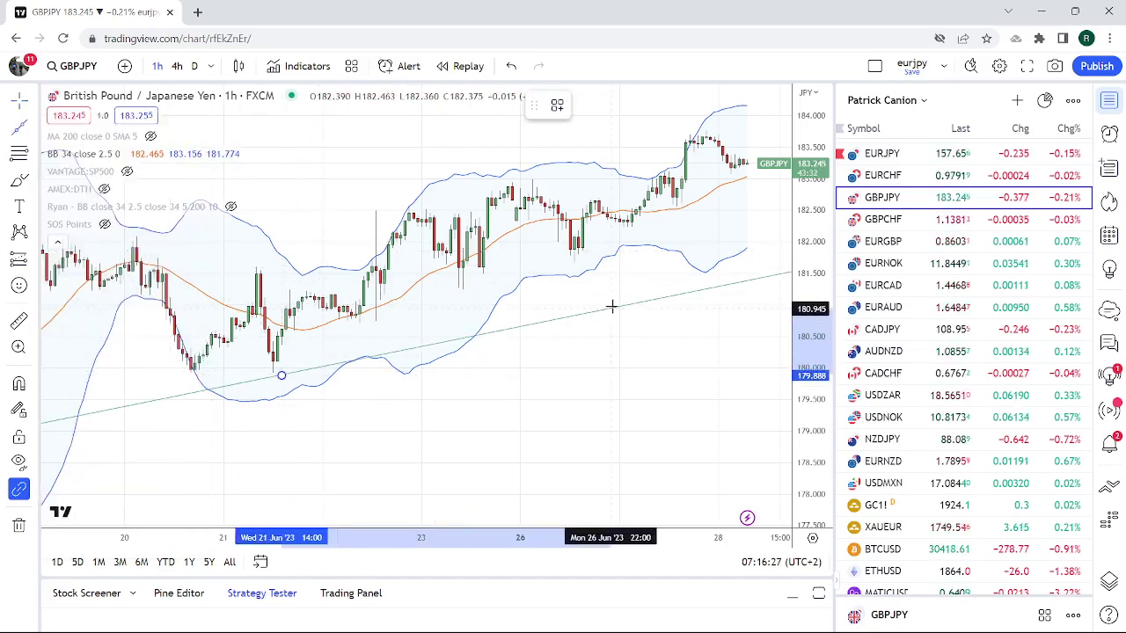
{"action": "left_click", "coordinate": [632, 241]}
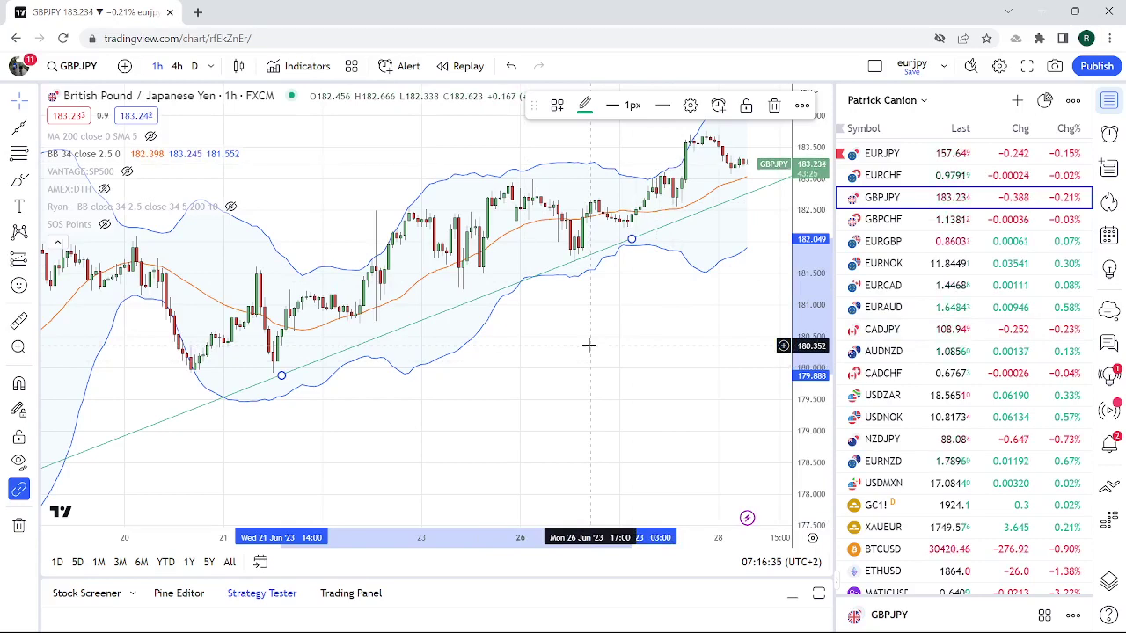
{"action": "scroll", "coordinate": [990, 425], "scroll_direction": "up", "scroll_amount": 3}
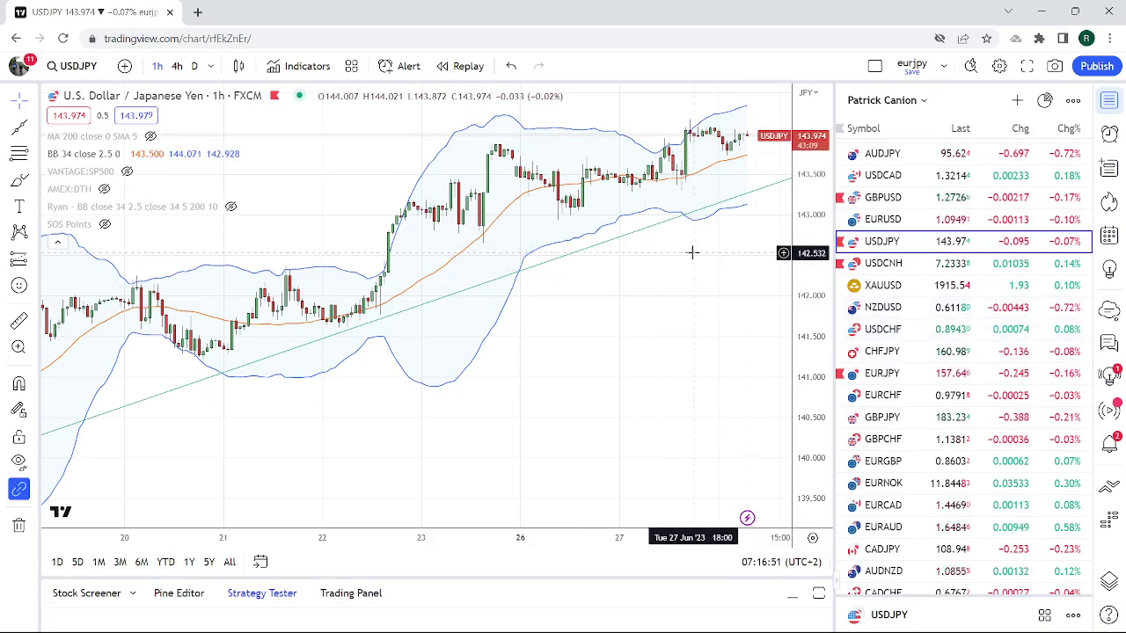
Change the USDJPY chart to the daily (D) timeframe.
{"action": "left_click", "coordinate": [195, 66]}
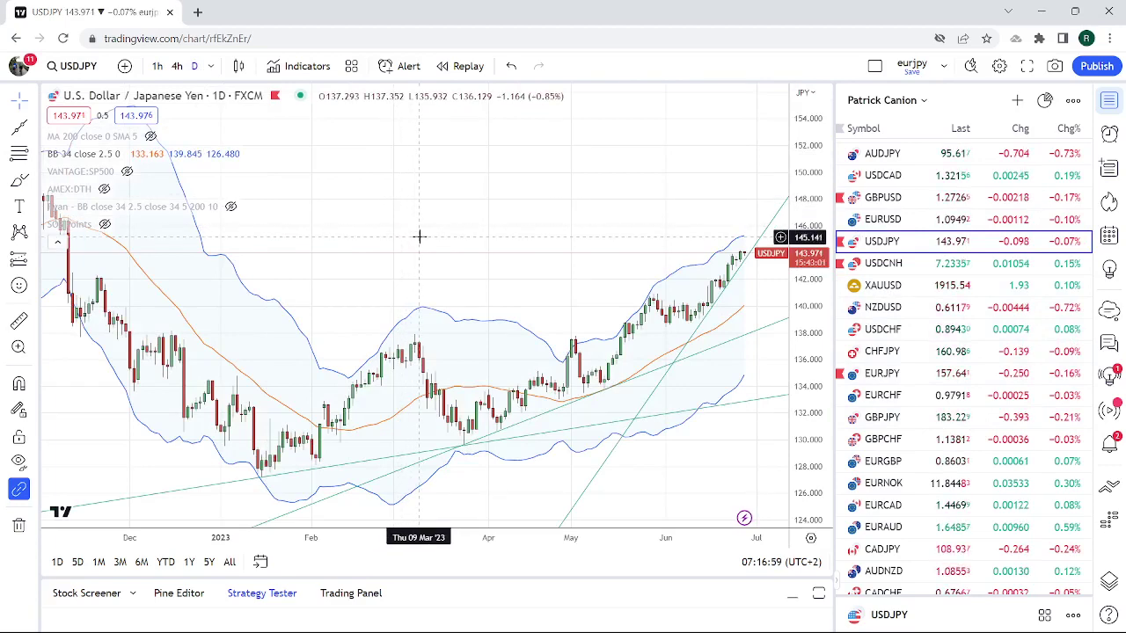
Scroll through the watchlist and back to the top where AUDUSD is listed.
{"action": "scroll", "coordinate": [413, 233], "scroll_direction": "down", "scroll_amount": 2}
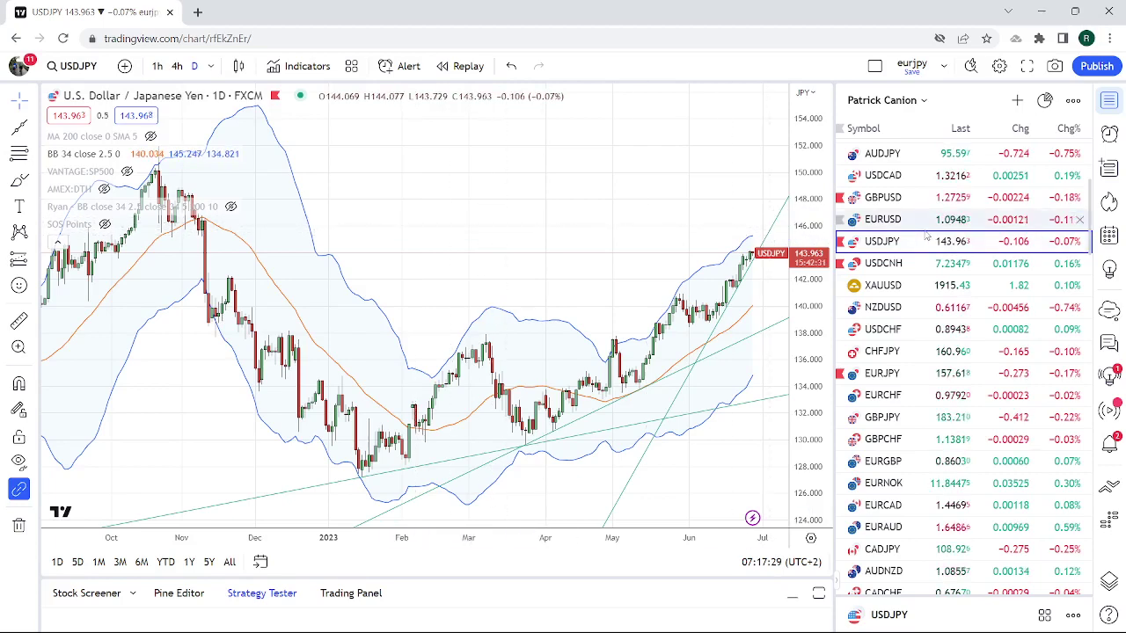
{"action": "scroll", "coordinate": [913, 222], "scroll_direction": "down", "scroll_amount": 3}
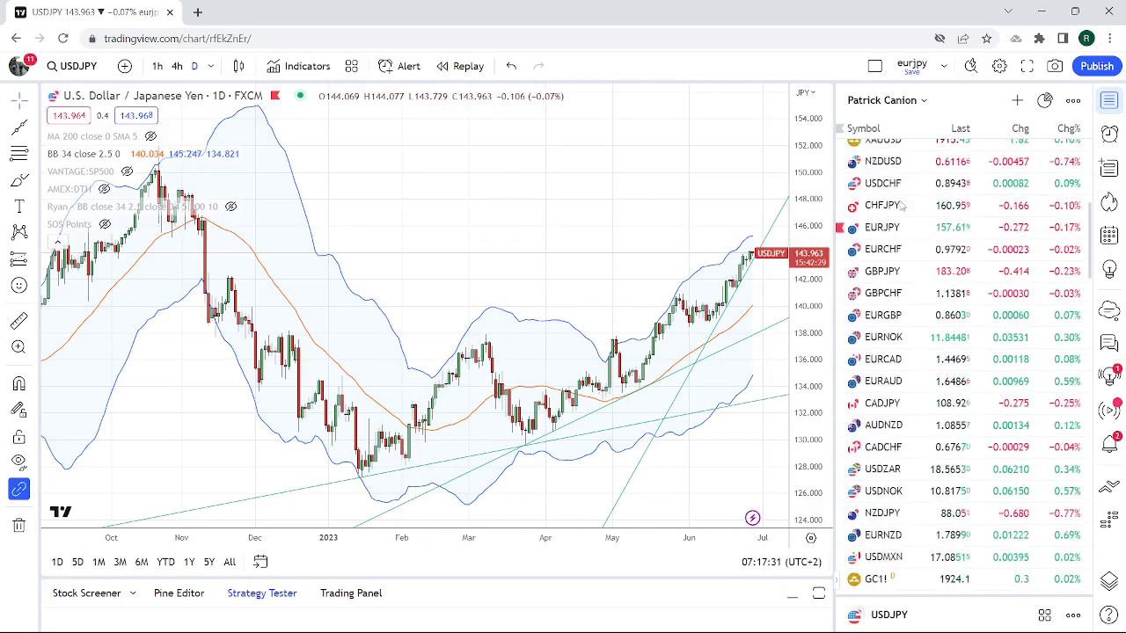
{"action": "scroll", "coordinate": [900, 204], "scroll_direction": "down", "scroll_amount": 1}
{"action": "scroll", "coordinate": [899, 206], "scroll_direction": "up", "scroll_amount": 2}
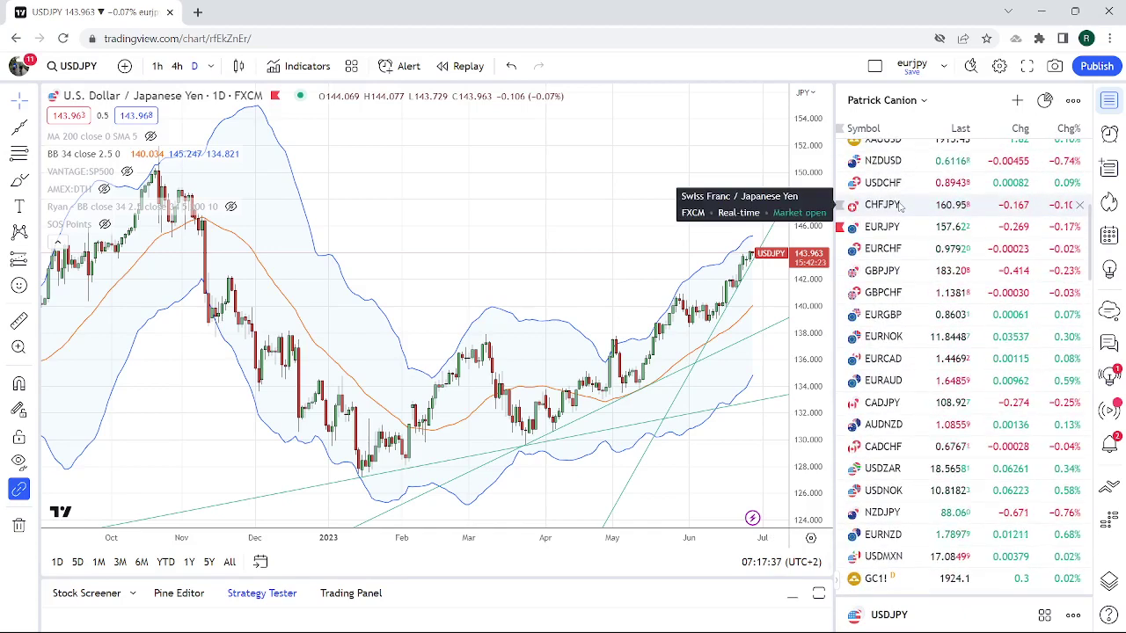
{"action": "scroll", "coordinate": [899, 204], "scroll_direction": "up", "scroll_amount": 3}
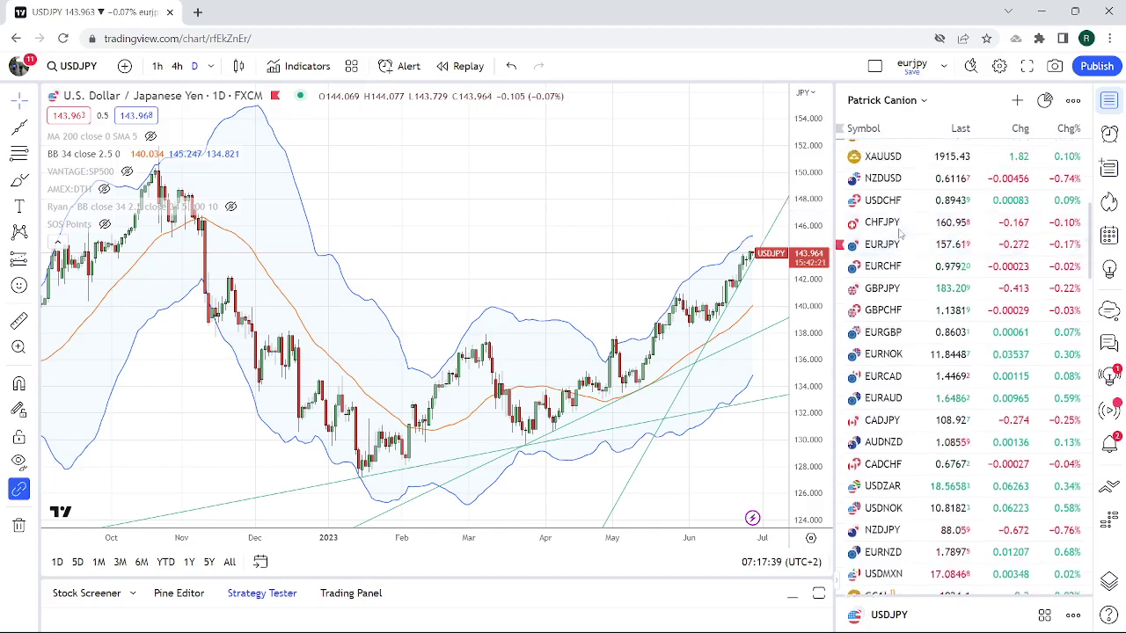
{"action": "scroll", "coordinate": [900, 234], "scroll_direction": "up", "scroll_amount": 1}
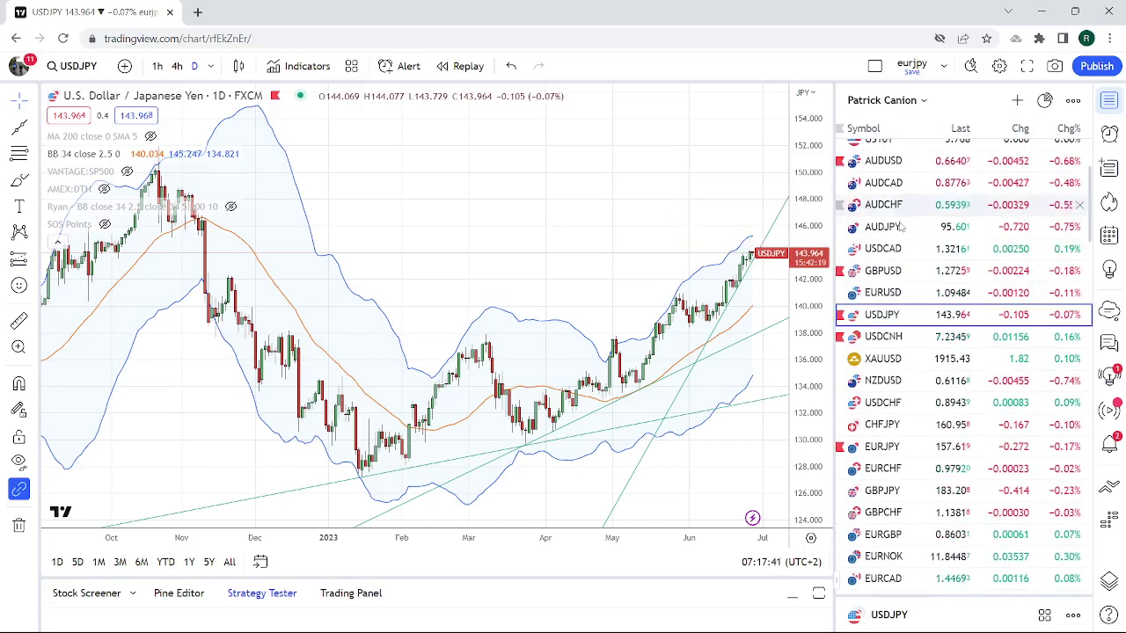
Load AUDUSD, zoom in, and set the chart to the 1-hour timeframe.
{"action": "left_click", "coordinate": [897, 161]}
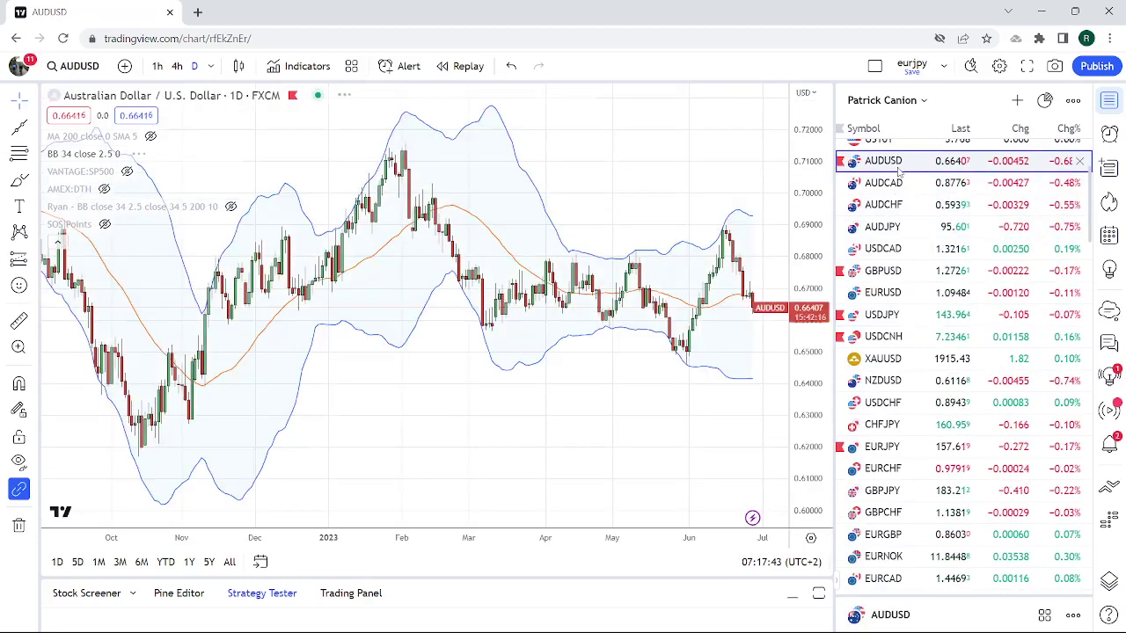
{"action": "scroll", "coordinate": [423, 222], "scroll_direction": "up", "scroll_amount": 2}
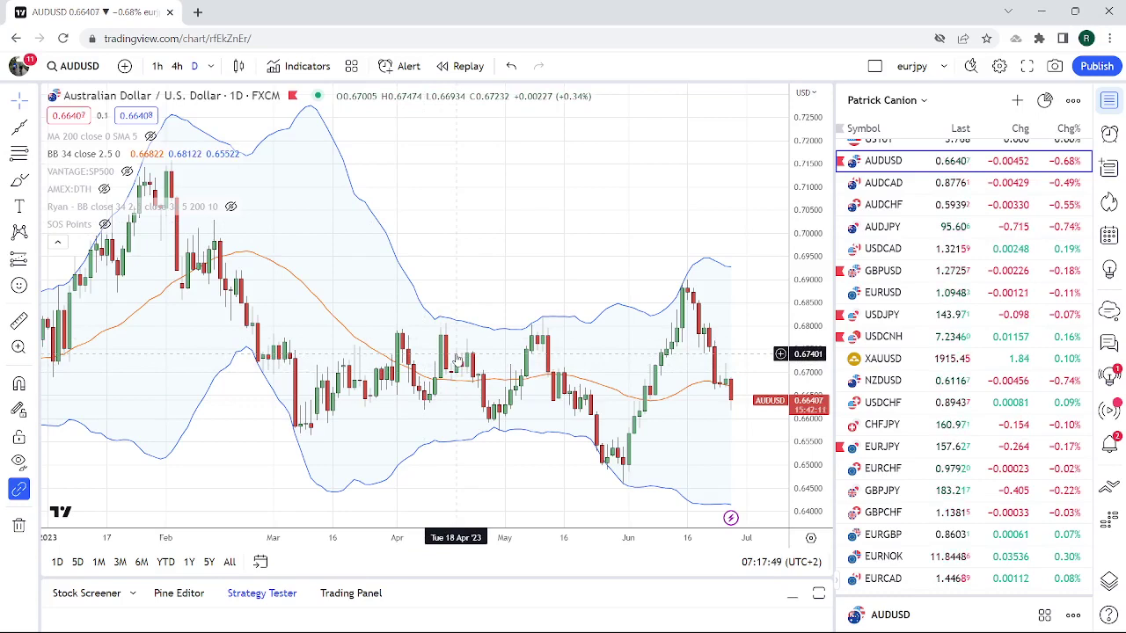
{"action": "left_click", "coordinate": [158, 66]}
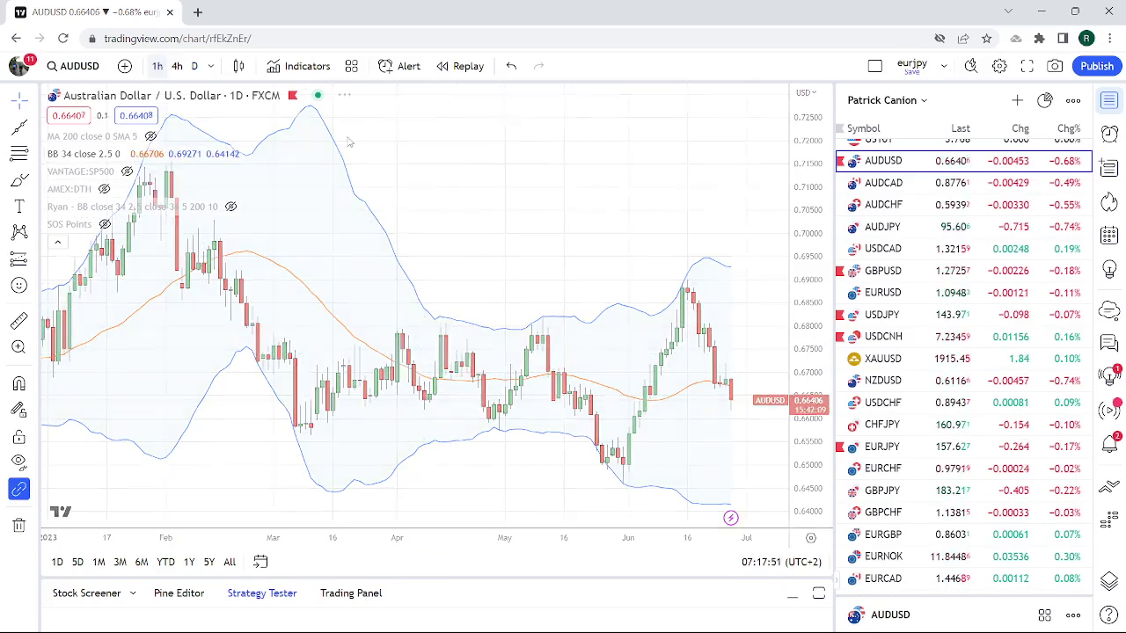